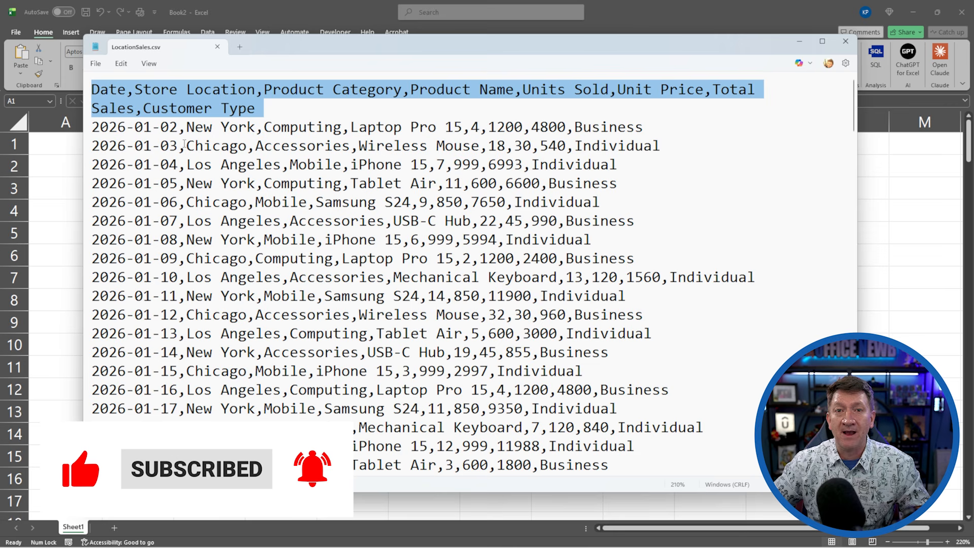
- Close the LocationSales.csv text window and start an IMPORTCSV formula in cell A1
left_click(845, 43)
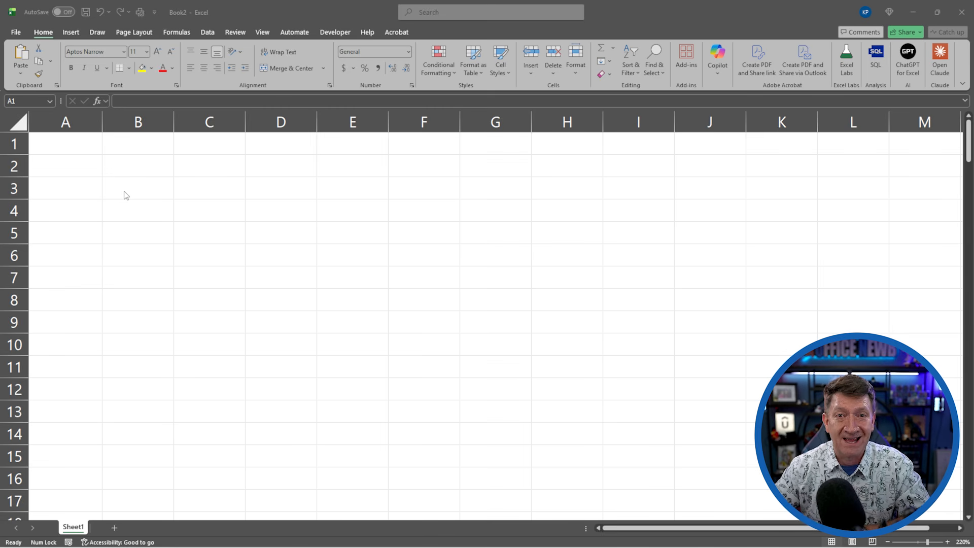
left_click(77, 150)
type("=import")
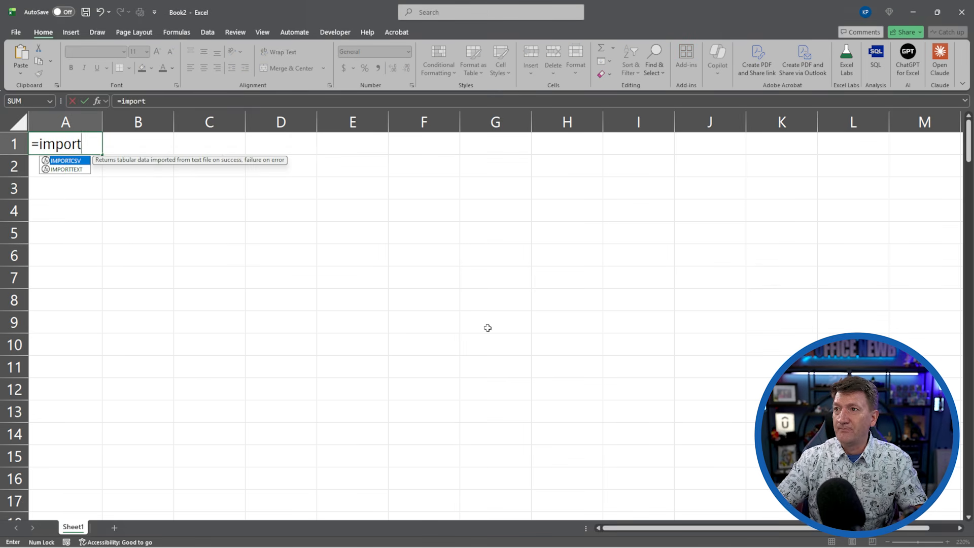
key("Tab")
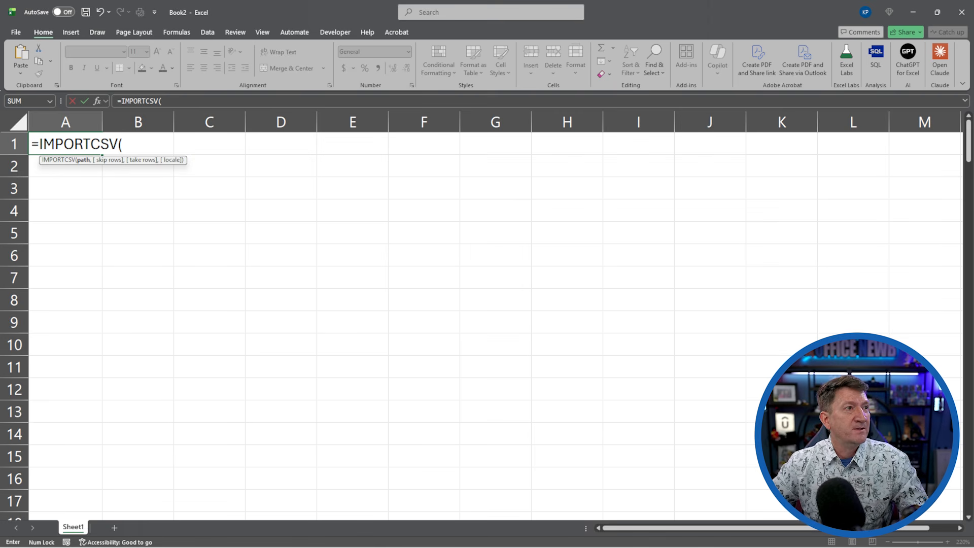
- Copy the file path of LocationSales.csv from the ImportFunctions folder, then close the folder window
left_click_drag(0, 224, 358, 131)
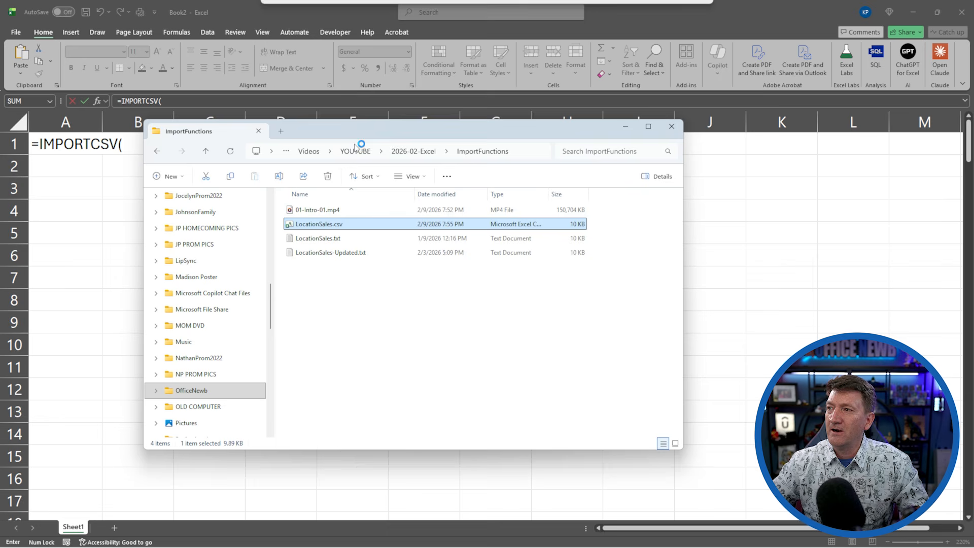
right_click(320, 230)
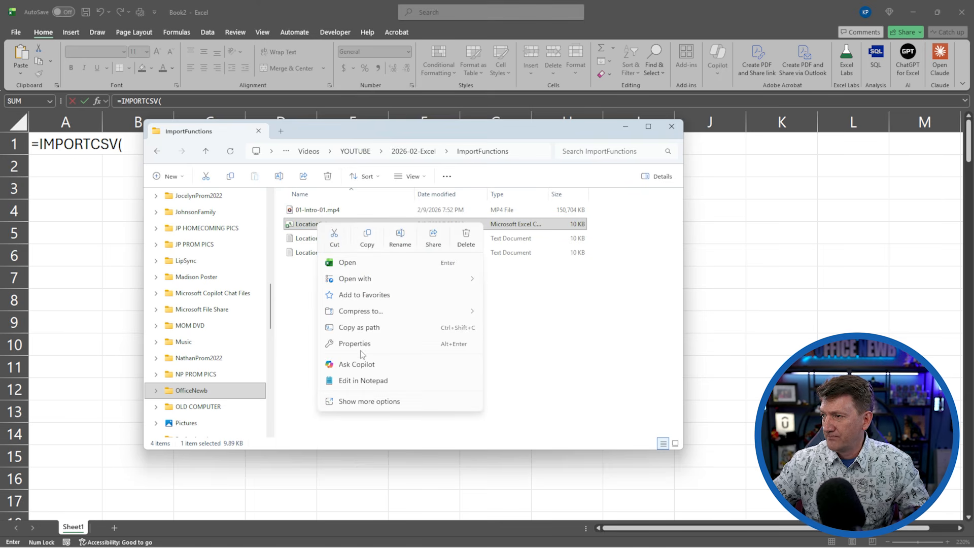
left_click(354, 328)
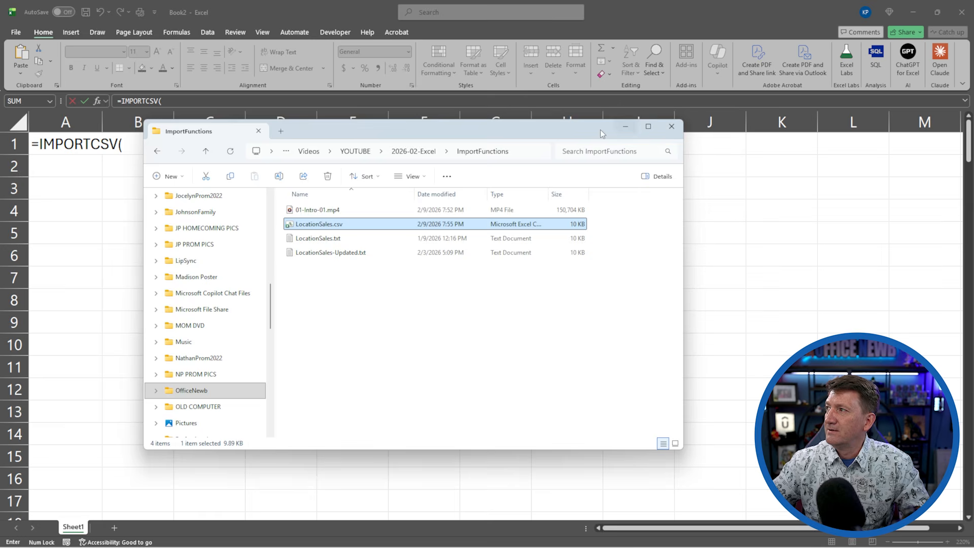
left_click(671, 126)
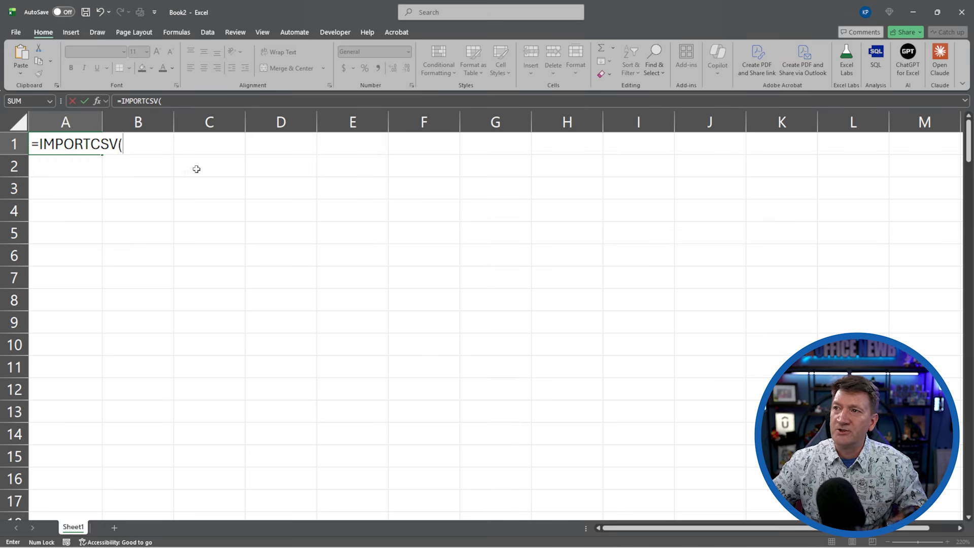
- Insert the copied LocationSales.csv path without active content as IMPORTCSV's path argument and complete the formula
type("\"C:\\Users\\kylep\\OneDrive\\OfficeNewb\\Videos\\YOUTUBE\\2026-02-Excel\\ImportFunctions\\LocationSales.csv\"")
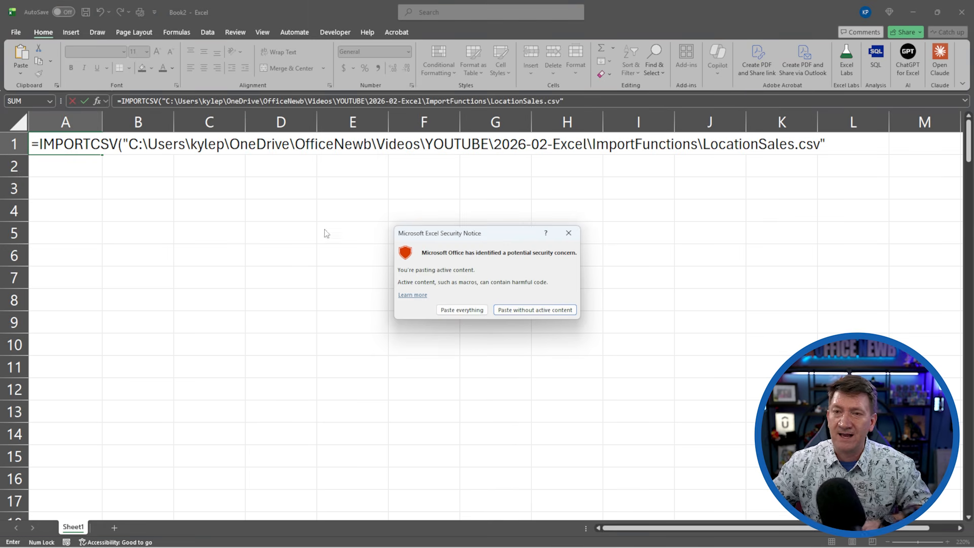
left_click(552, 308)
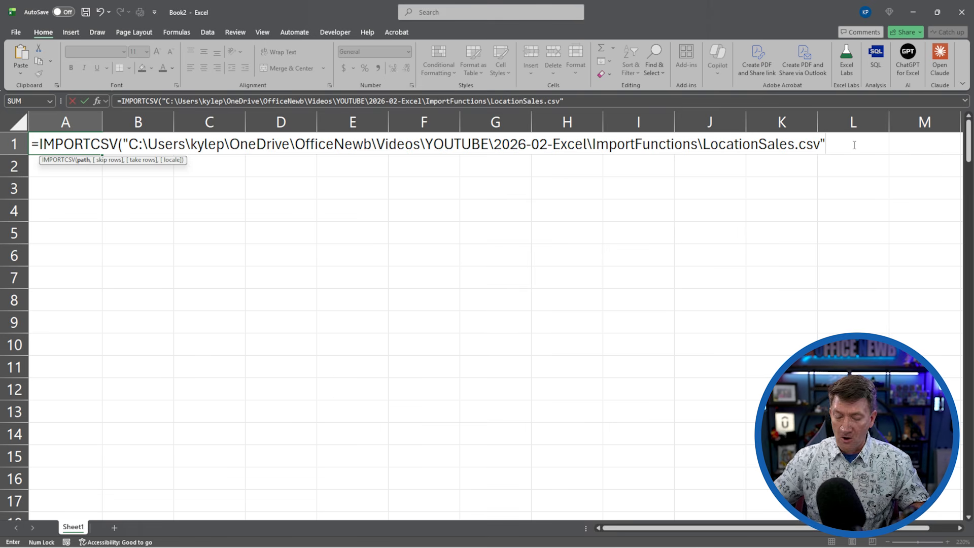
type(")")
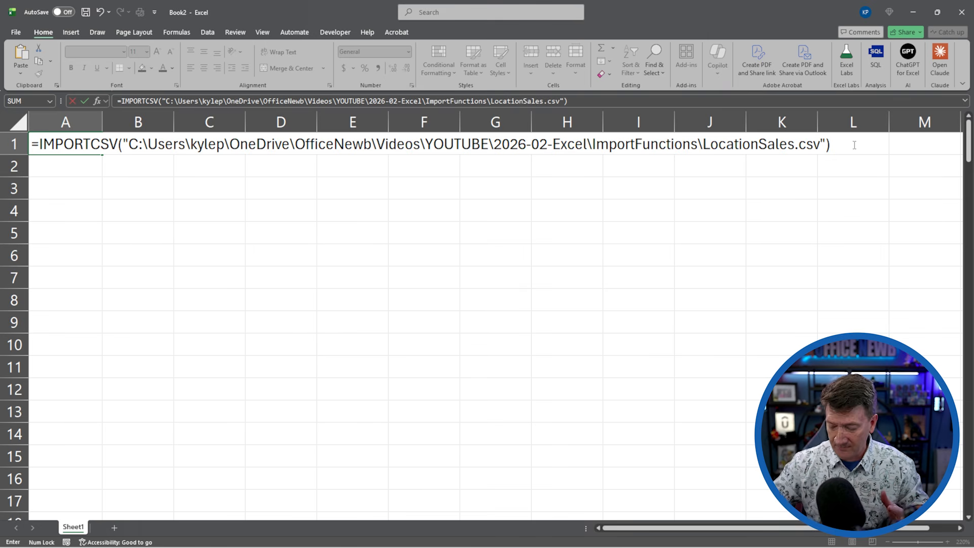
key("Return")
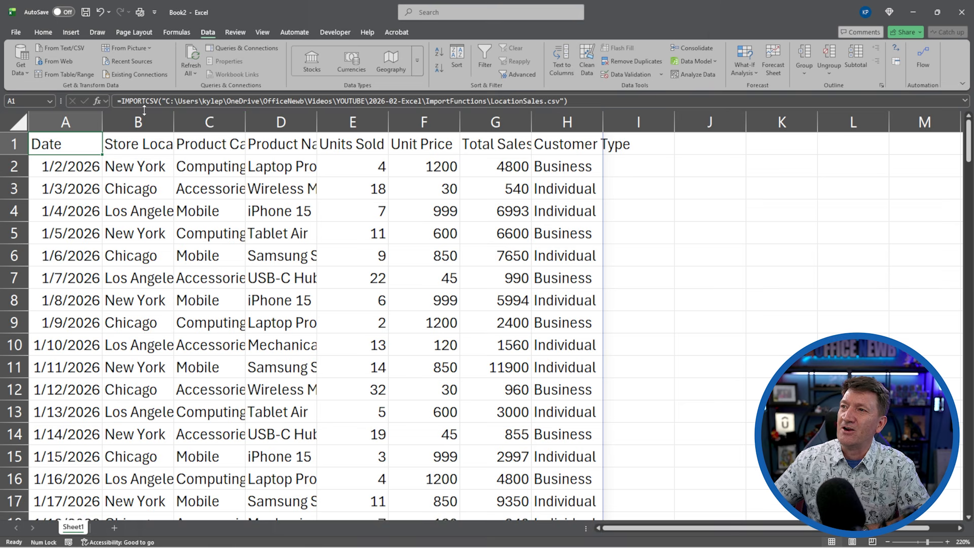
- Enlarge the formula editing area and insert LET( before IMPORTCSV in A1's formula, followed by two line breaks
left_click_drag(144, 110, 144, 161)
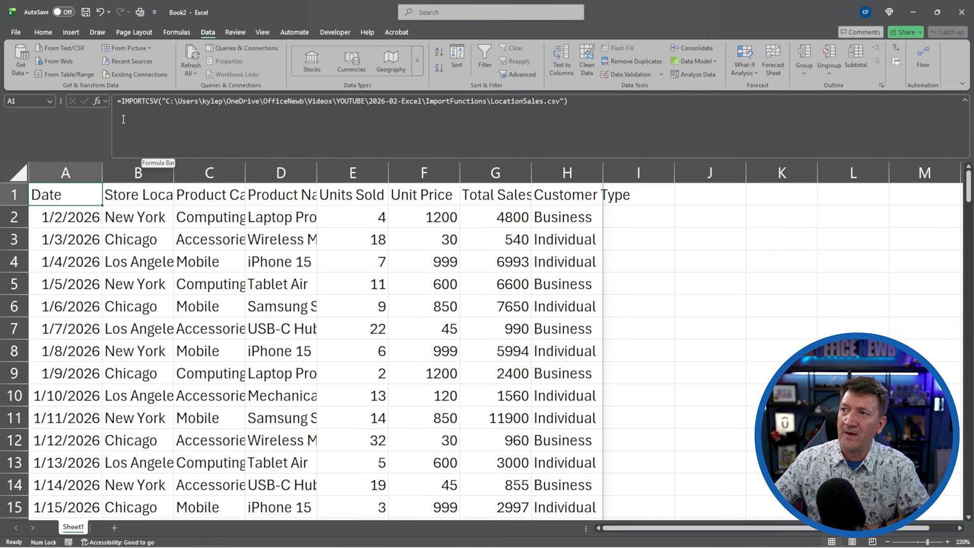
left_click(120, 101)
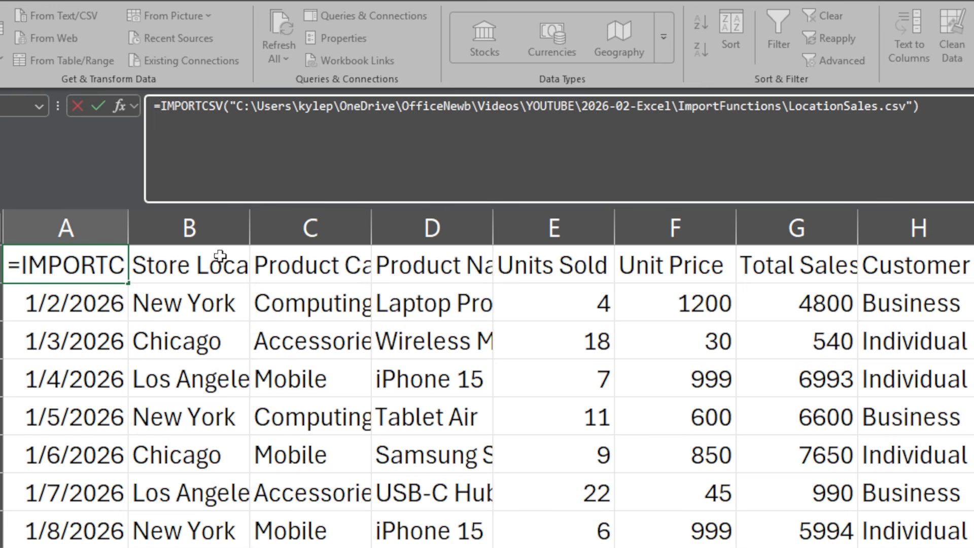
type("LET")
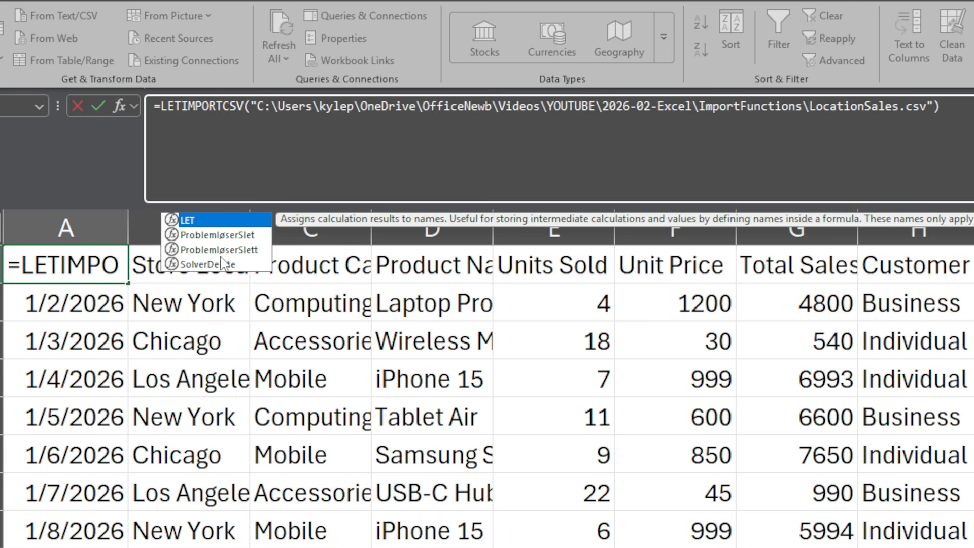
type("(")
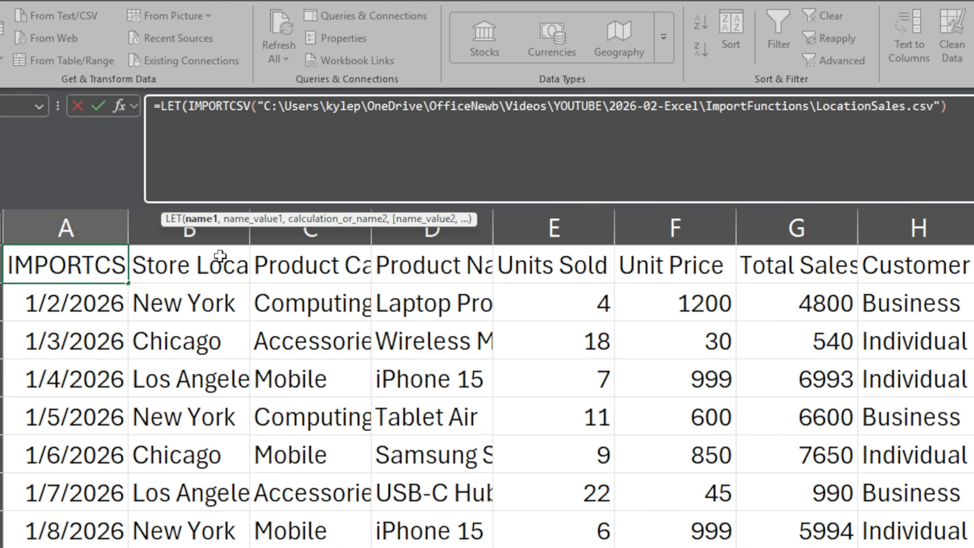
key("alt+Return")
key("alt+Return")
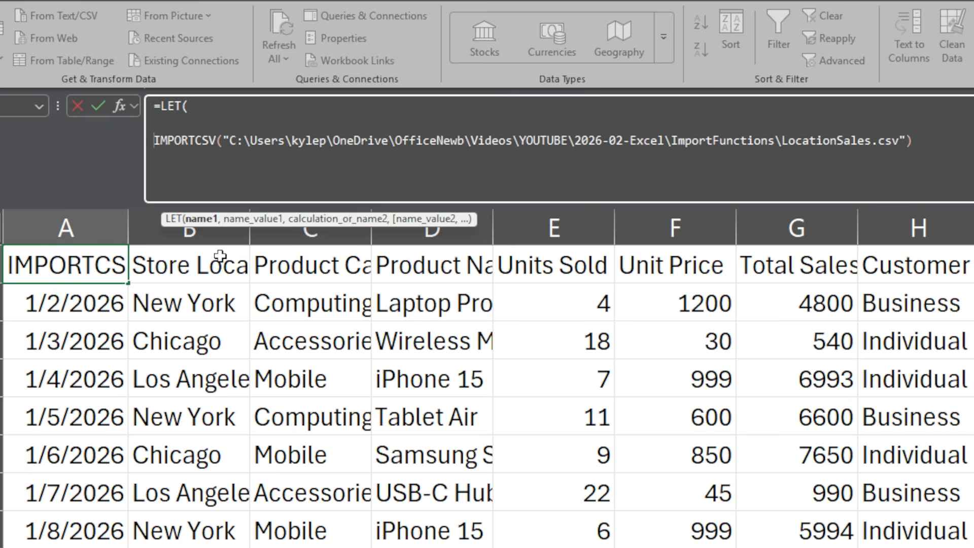
- Define the LET name data with the IMPORTCSV call as its value on the same line, ending with a comma
left_click(177, 123)
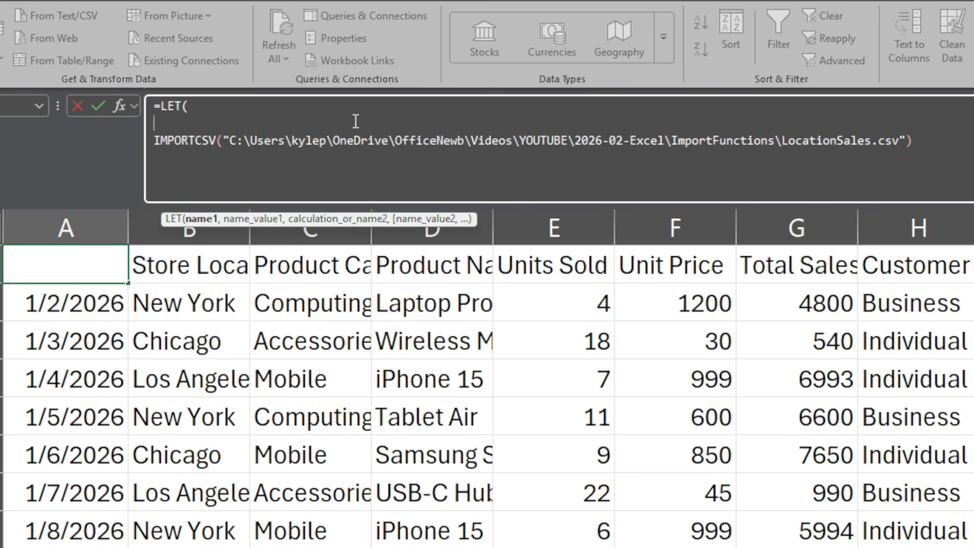
type("data")
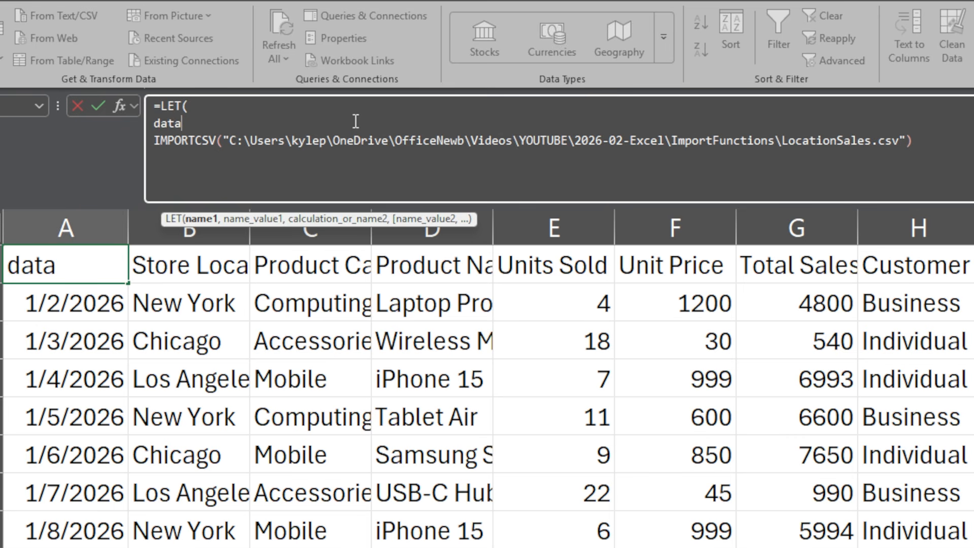
type(",")
key("Delete")
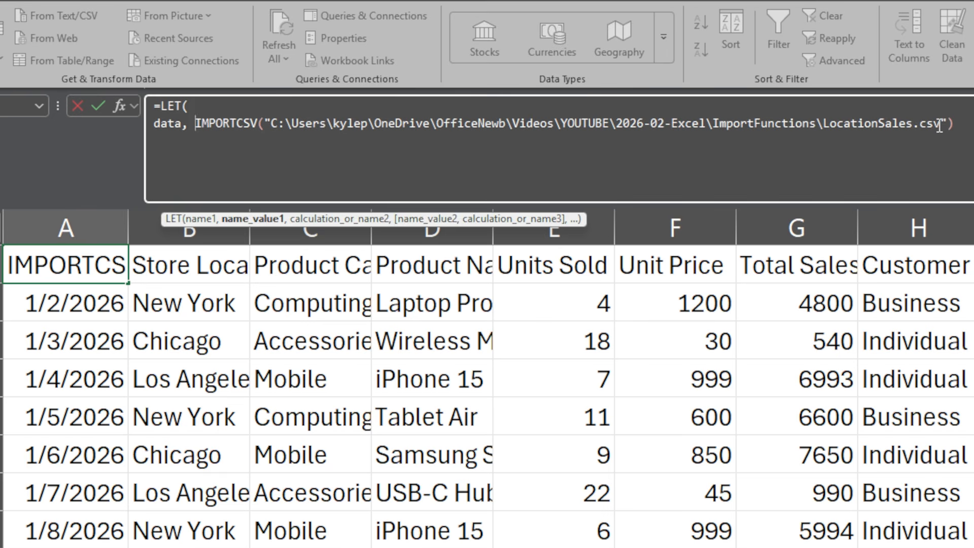
key("End")
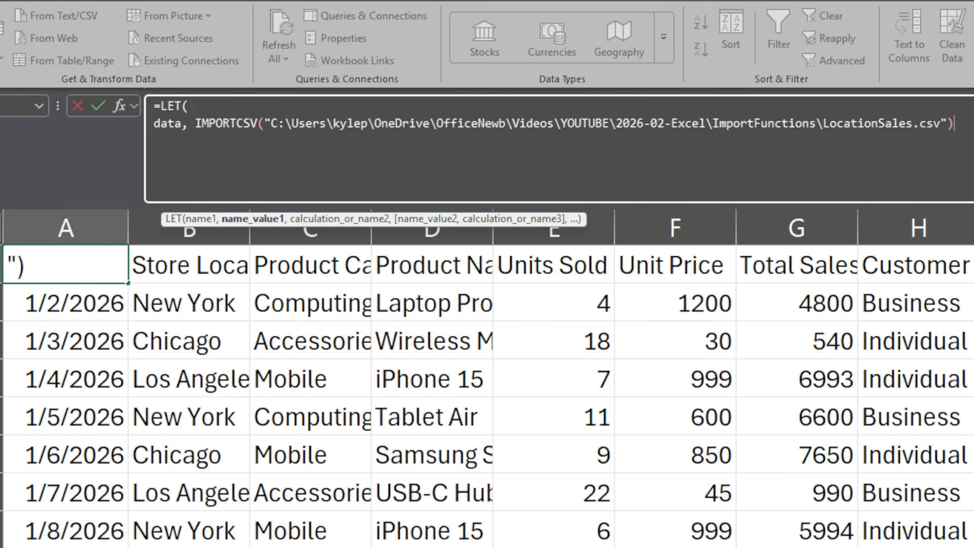
type(",")
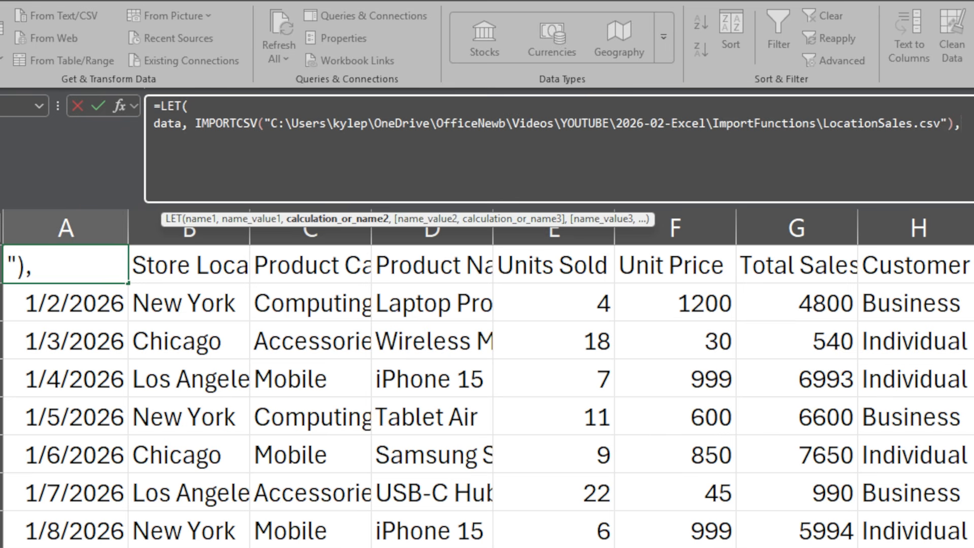
- Add a GROUPBY function on a new line with CHOOSECOLS(data, 2) as its row fields
key("alt+Return")
type("group")
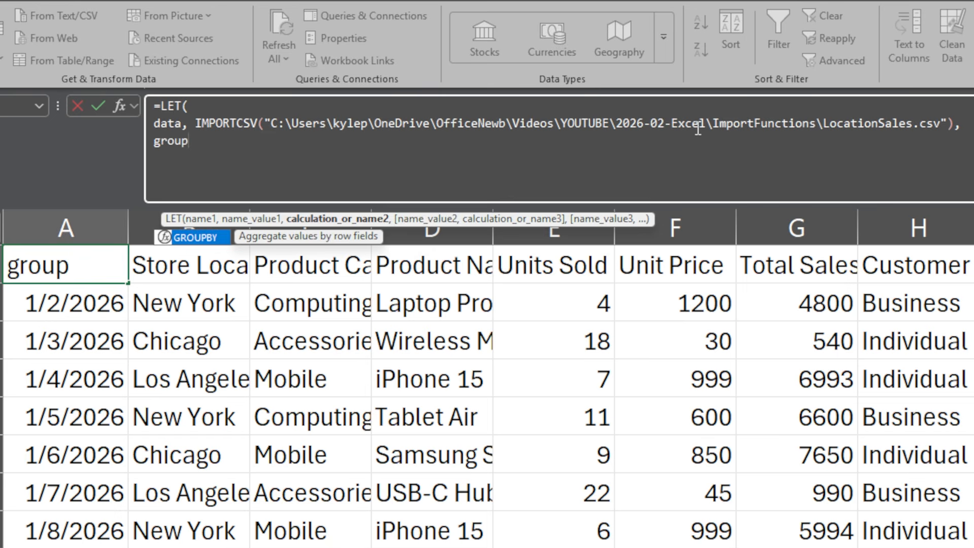
key("Tab")
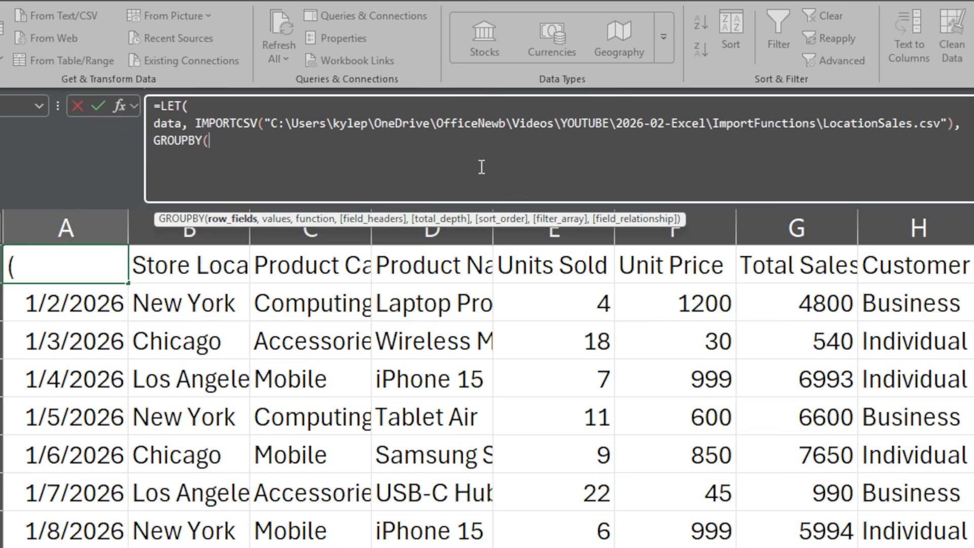
type("choose")
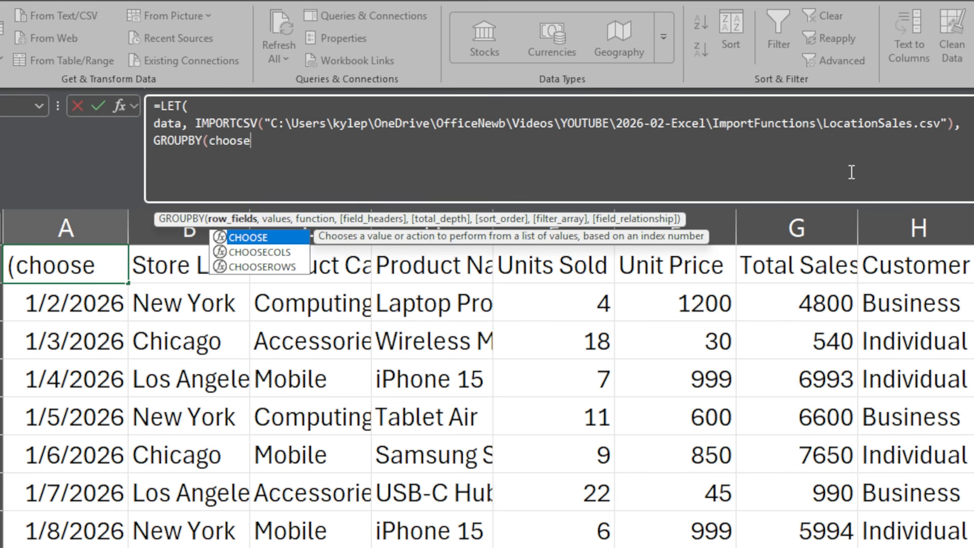
key("Escape")
key("Tab")
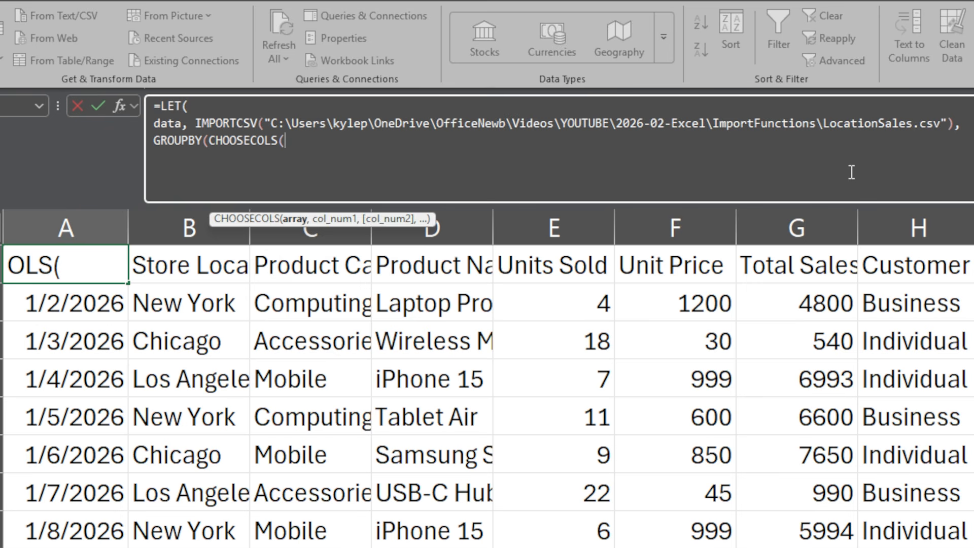
type("data")
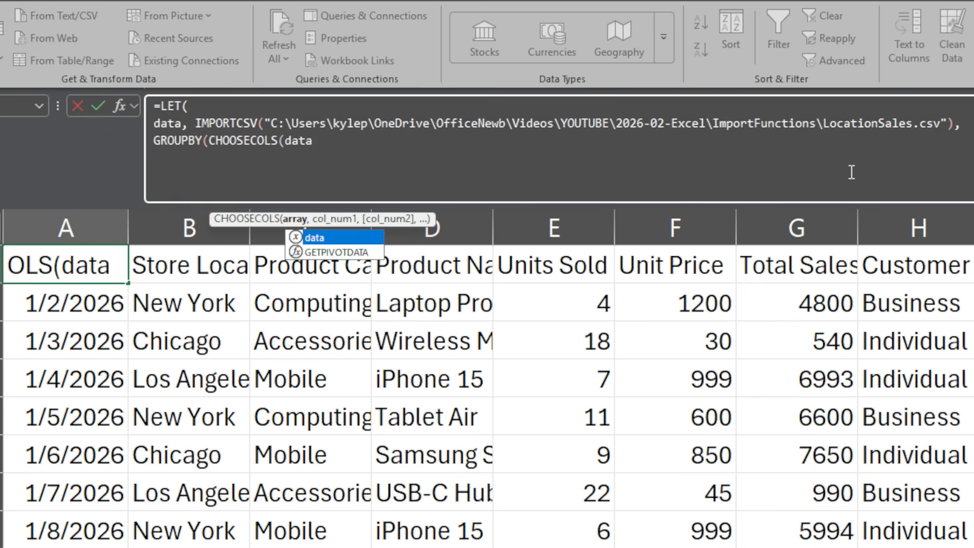
type(",")
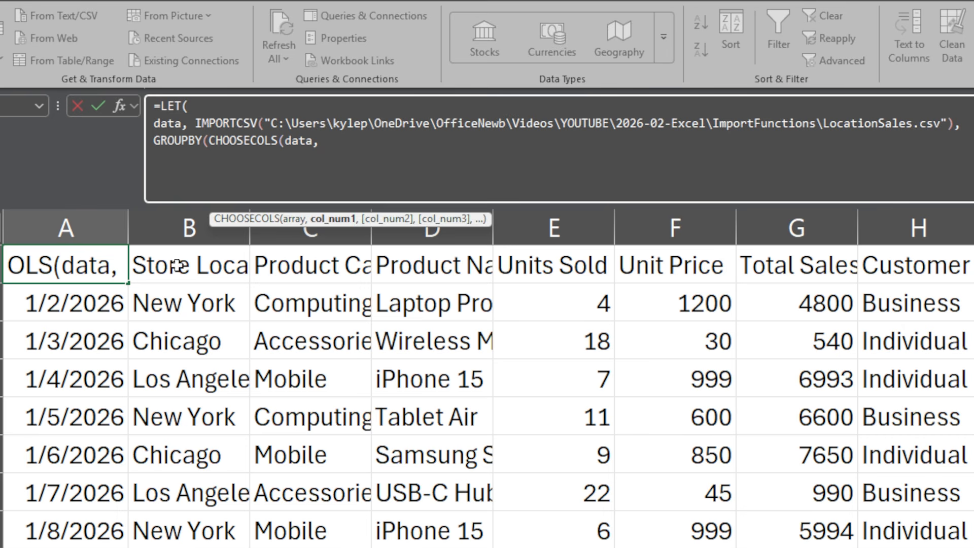
type(" 2")
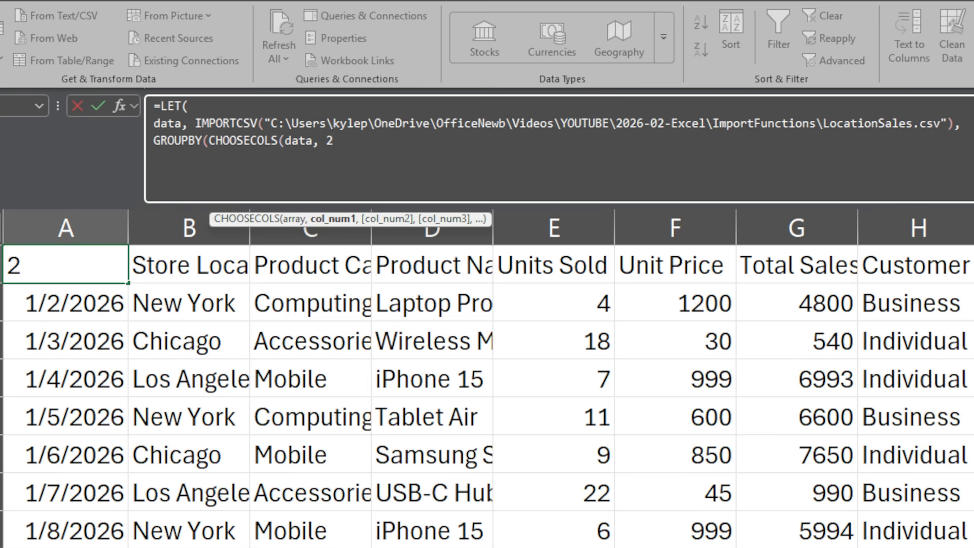
type(")")
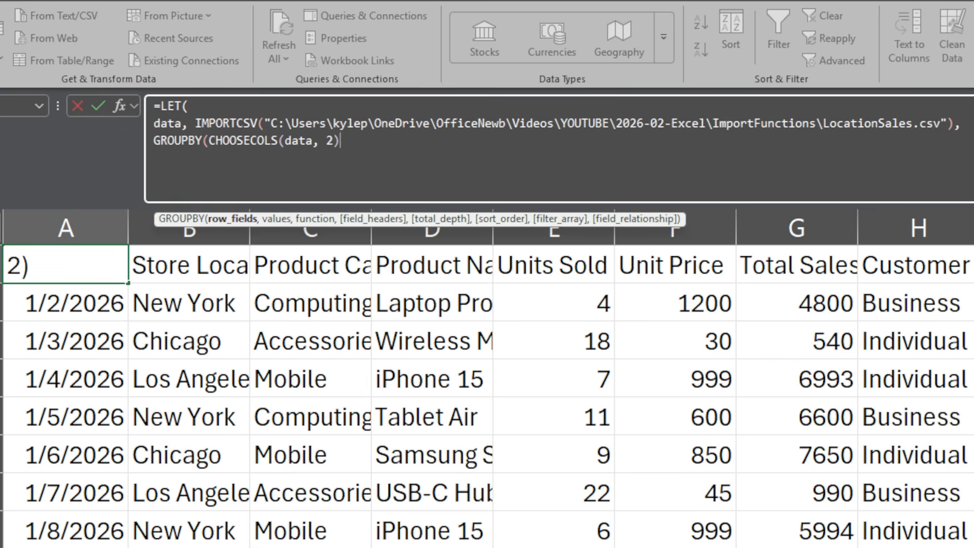
type(",")
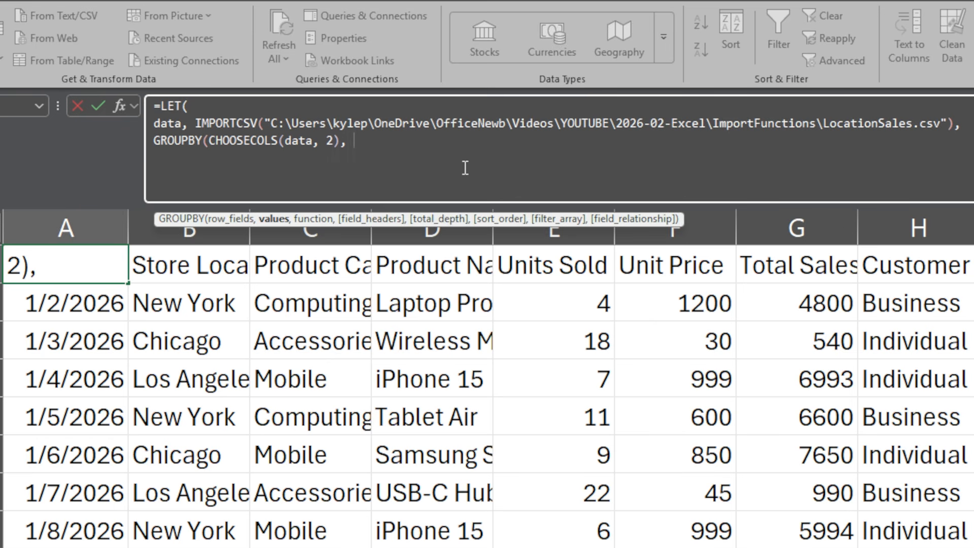
- Enter CHOOSECOLS(data, 5) as GROUPBY's values argument, followed by a comma
type("choose")
key("Down")
key("Tab")
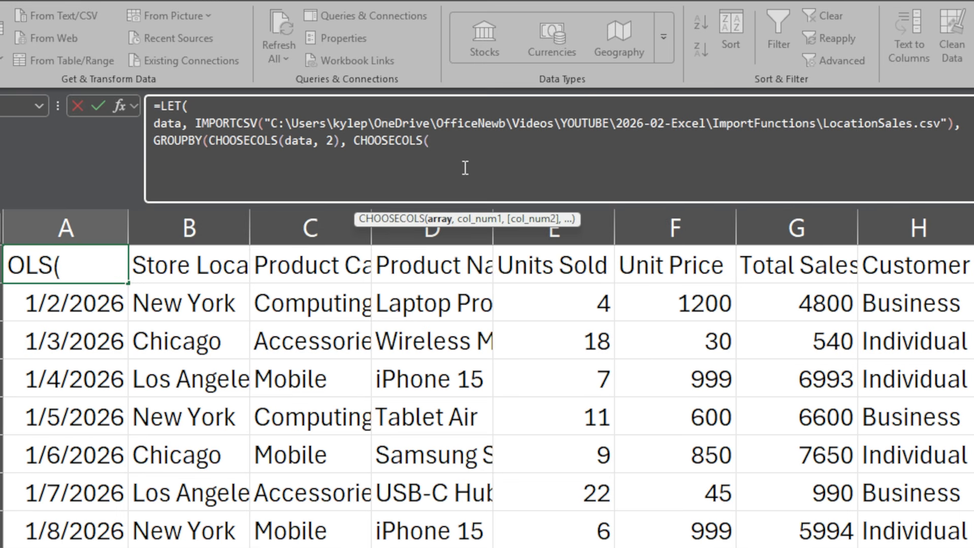
type("data")
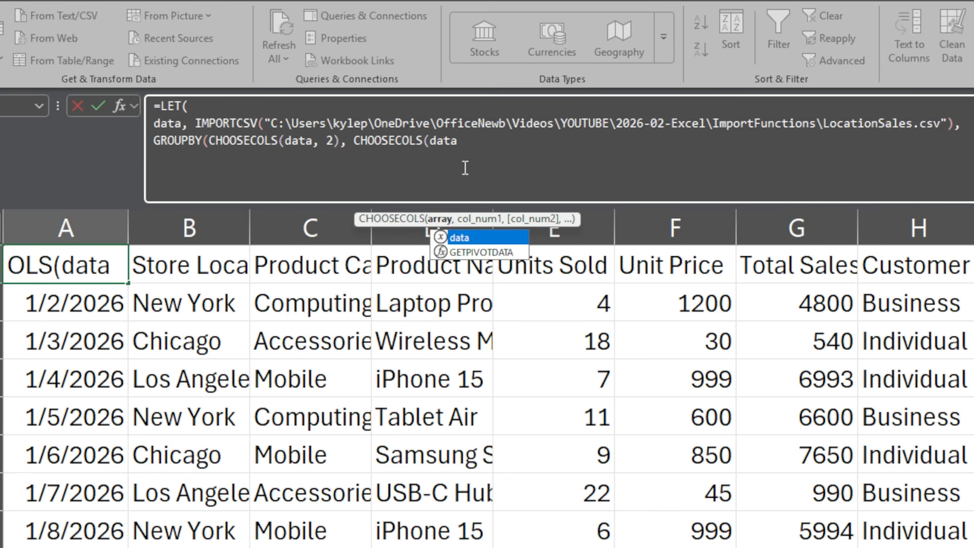
type(", 5")
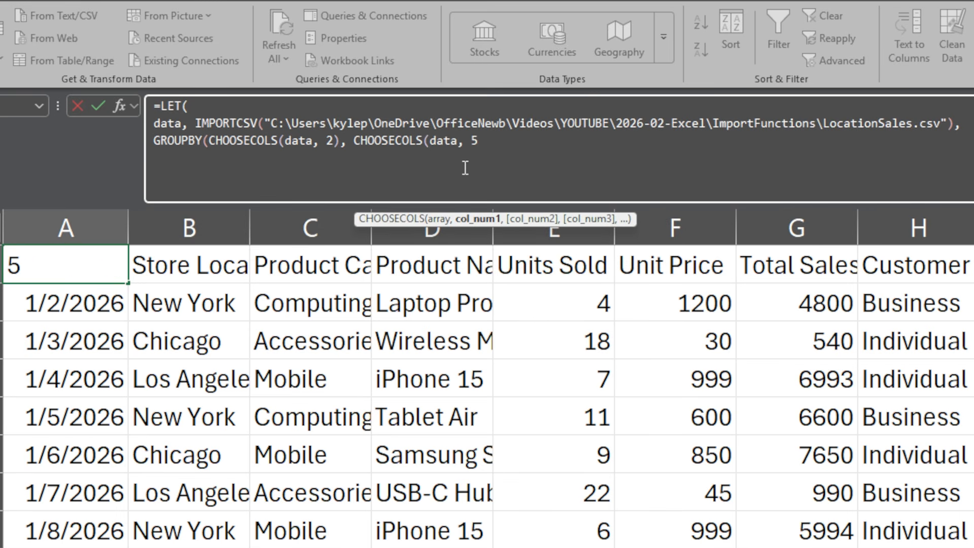
type(")")
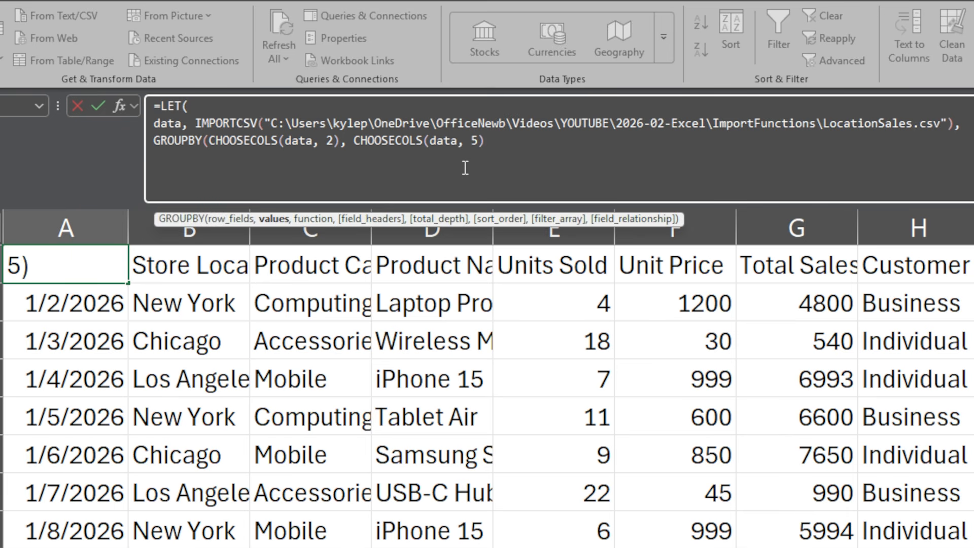
type(",")
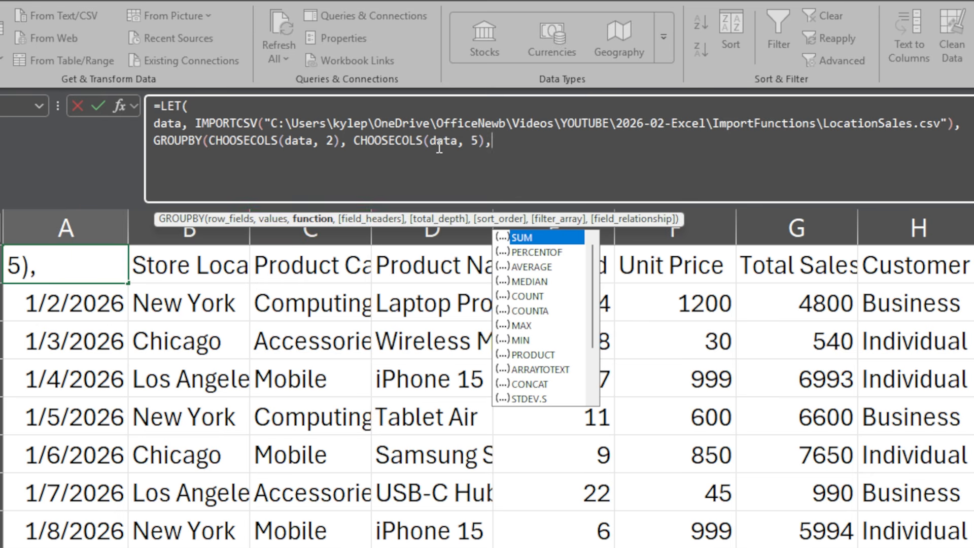
- Set GROUPBY's aggregation function to SUM, close both the GROUPBY and LET parentheses, and commit the formula
double_click(523, 242)
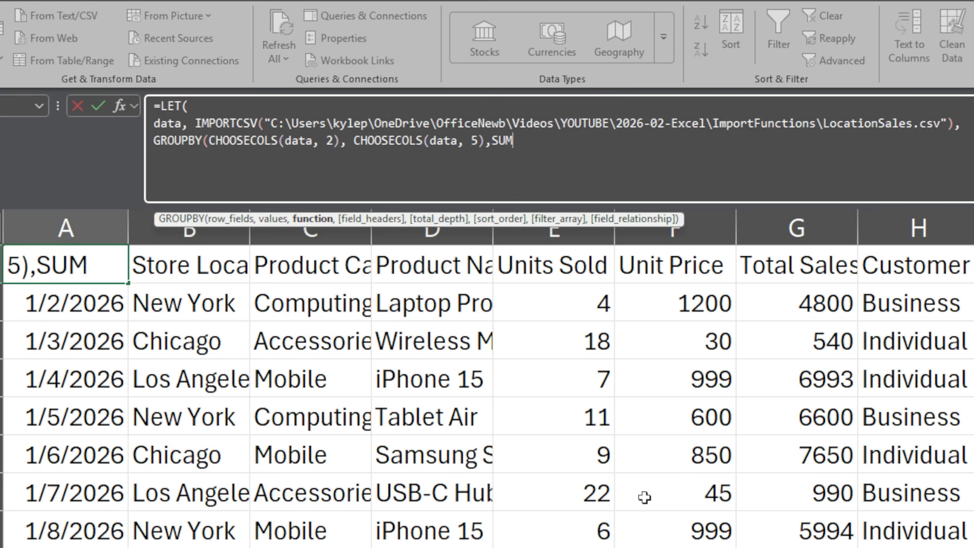
type(")")
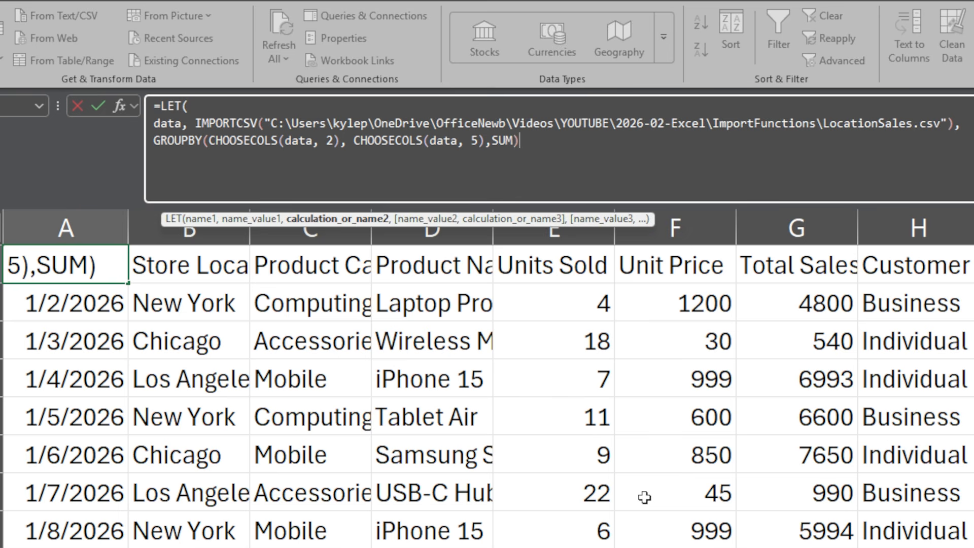
type(")")
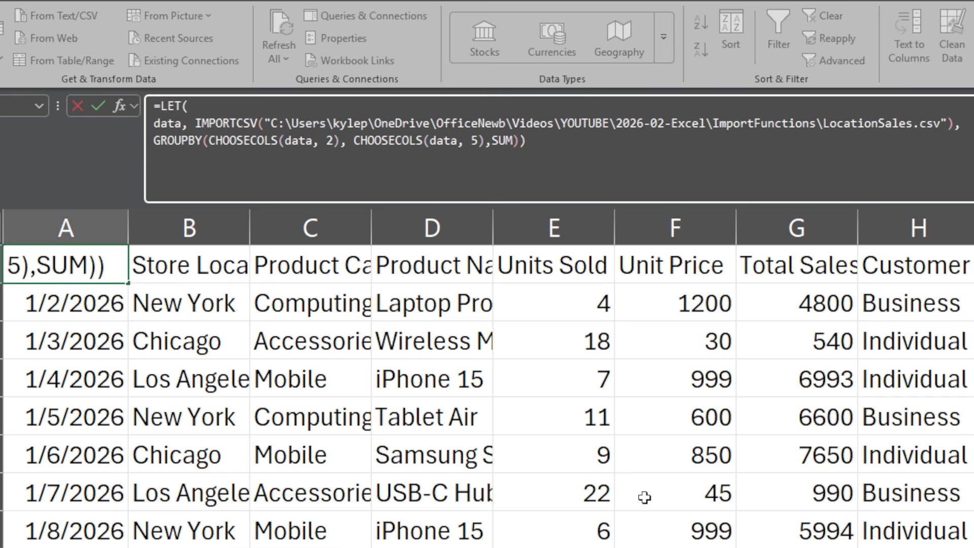
key("Return")
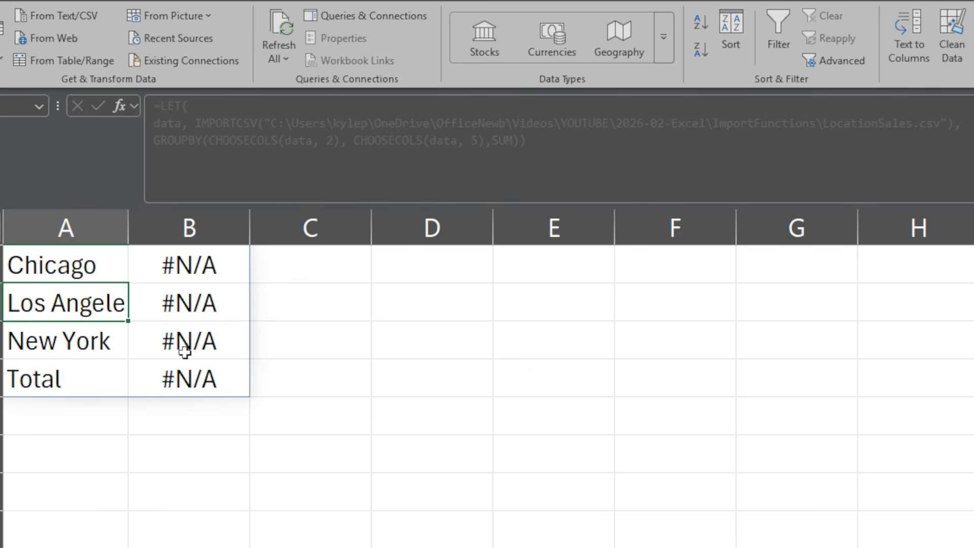
- Wrap CHOOSECOLS(data, 5) in a VALUE function within A1's GROUPBY formula and commit it
left_click(33, 264)
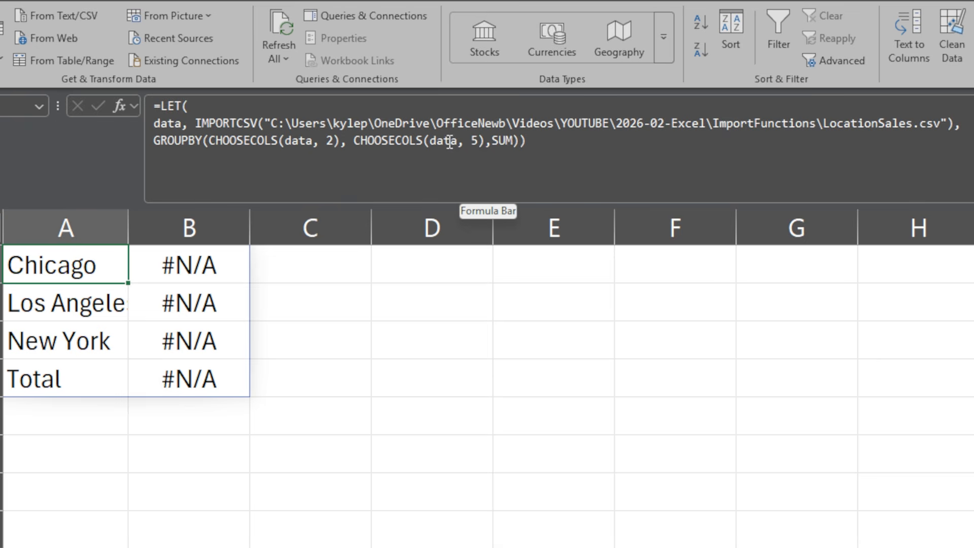
left_click(354, 142)
type("value")
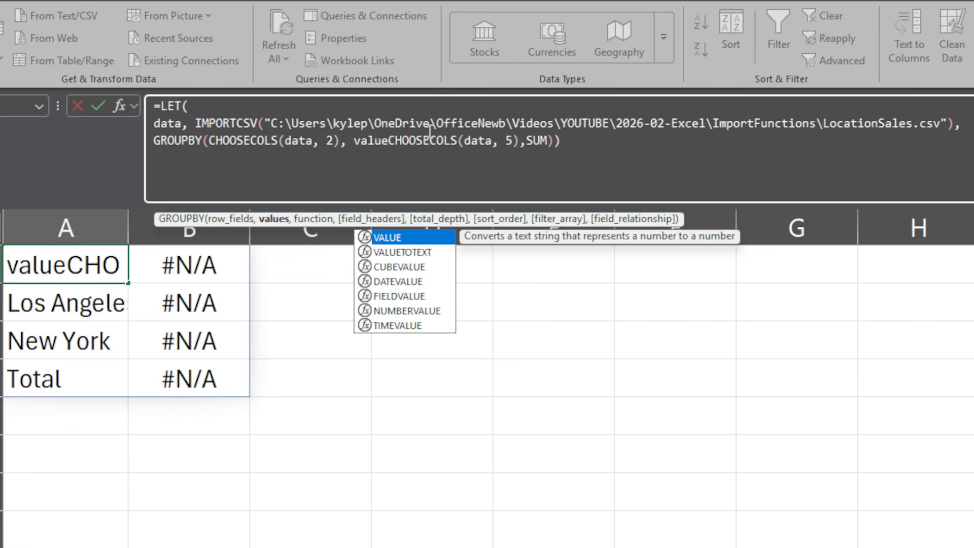
type("(")
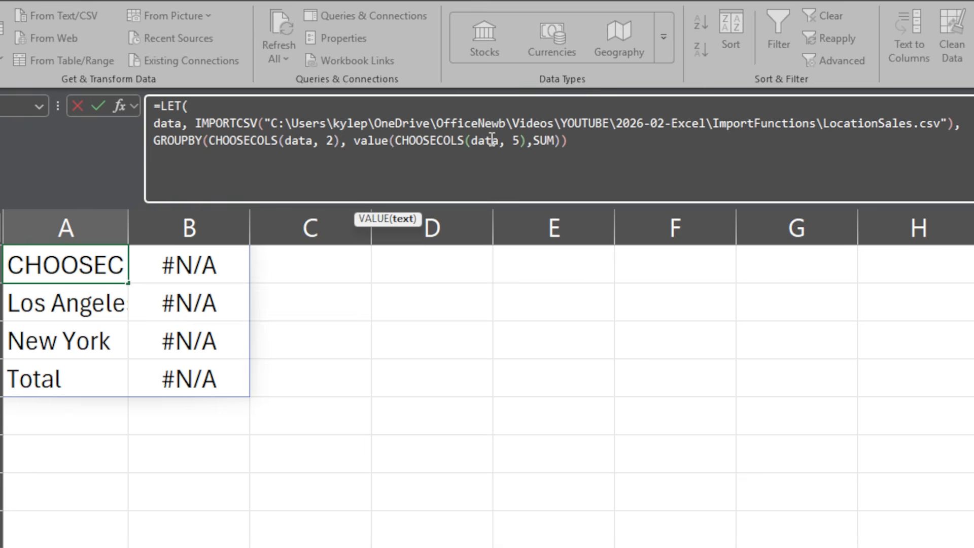
left_click(526, 141)
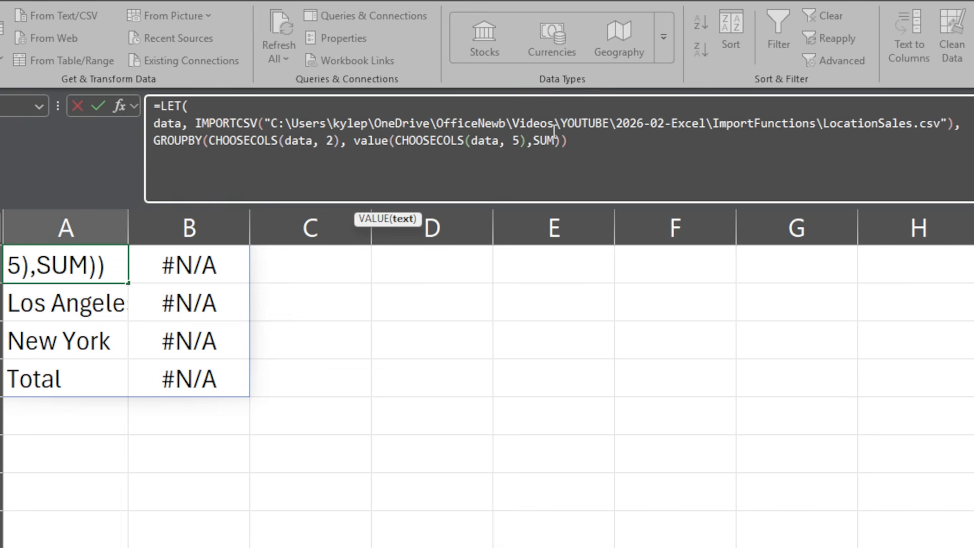
type(")")
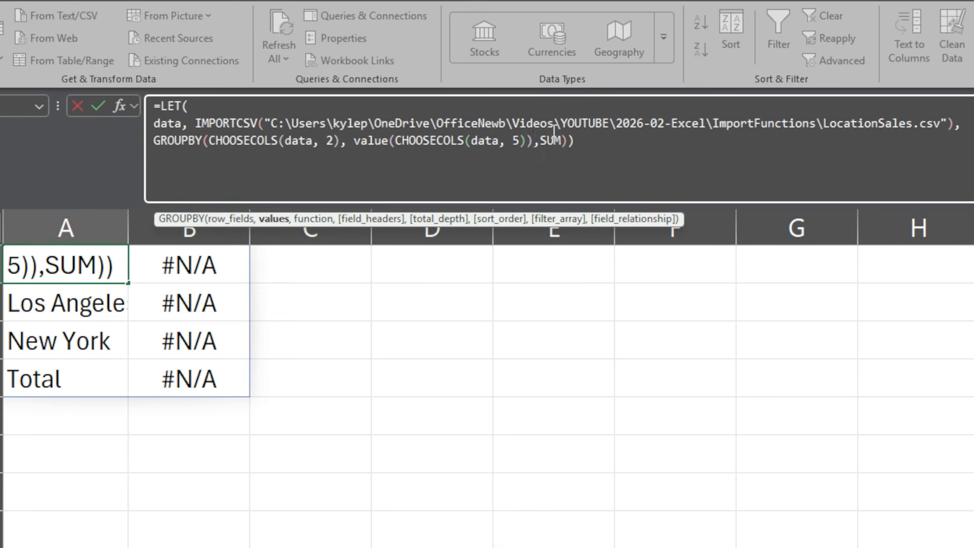
key("Return")
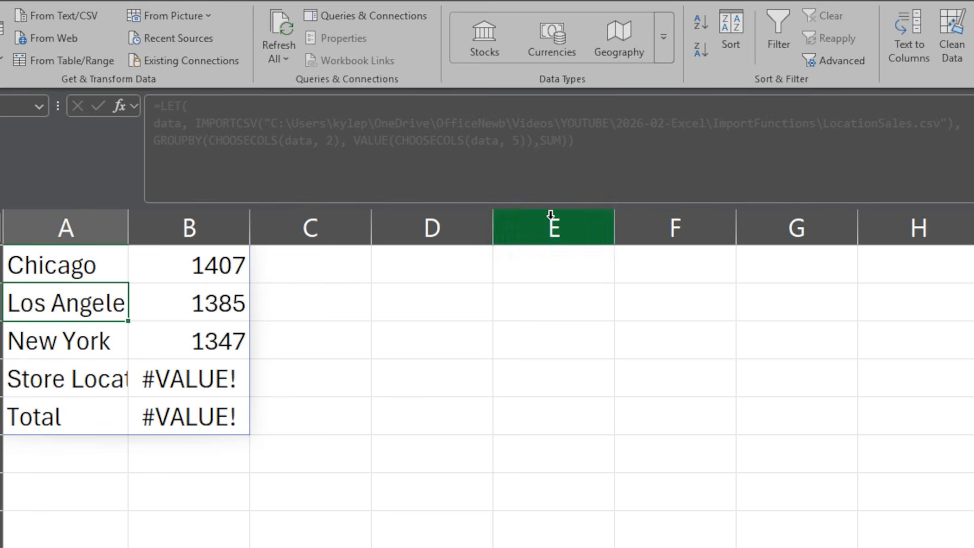
- Add 1 as the skip rows argument of IMPORTCSV in A1's formula and commit it
left_click(38, 263)
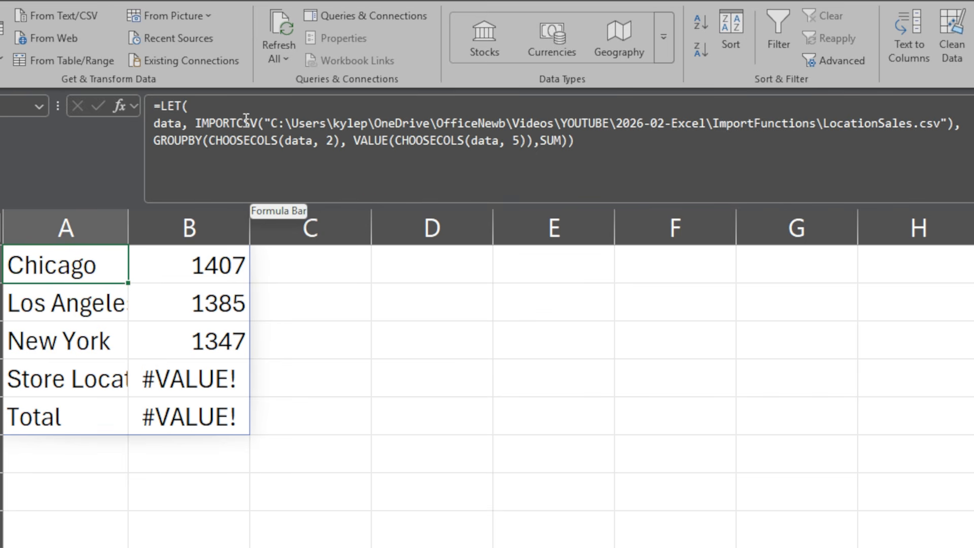
left_click(948, 123)
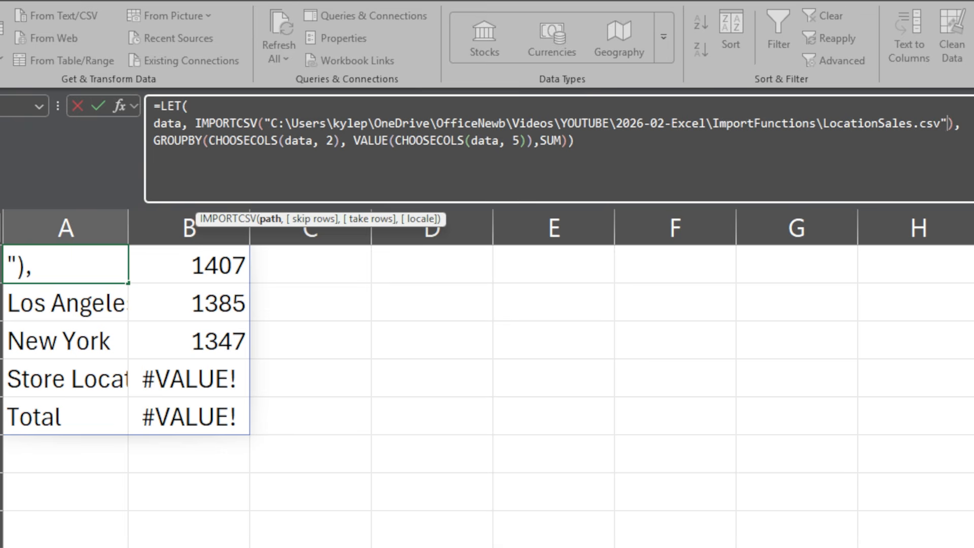
type(",")
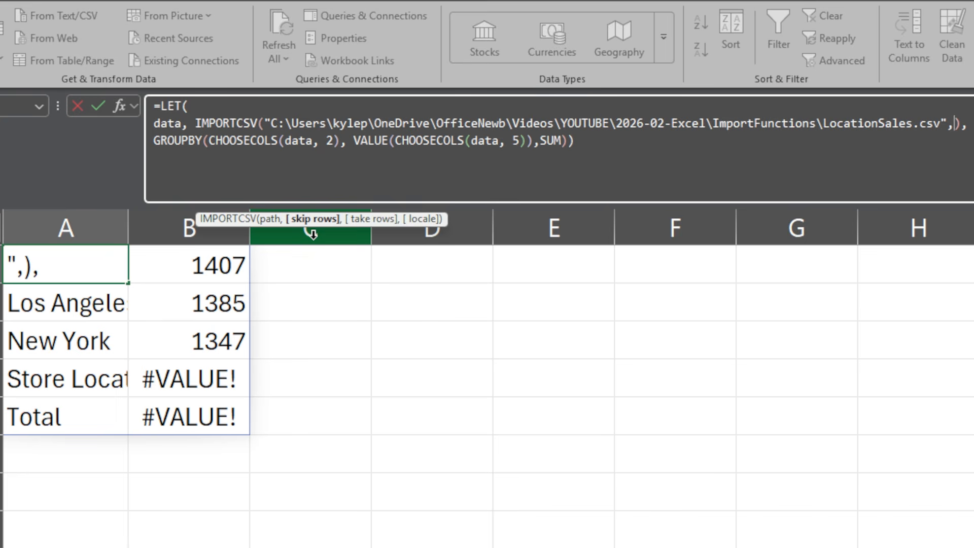
type("1")
key("Return")
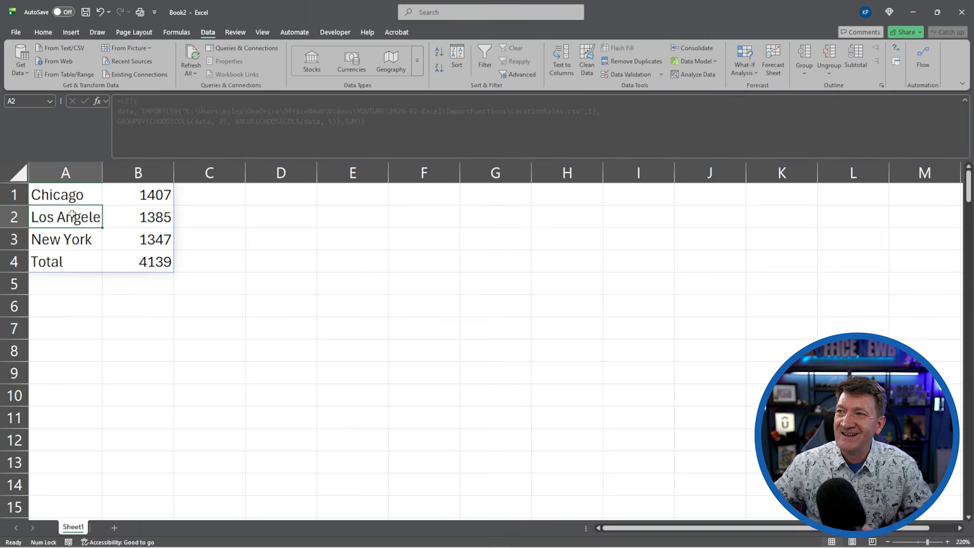